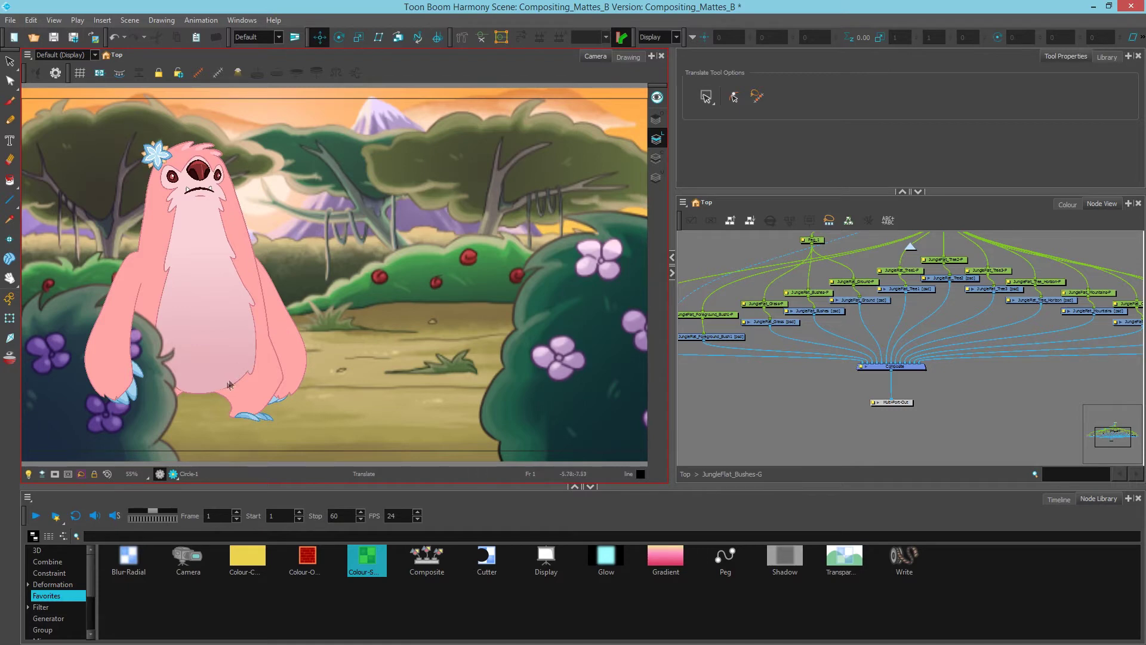
Switch the camera view to Render View and go to the last frame, 60
click(173, 474)
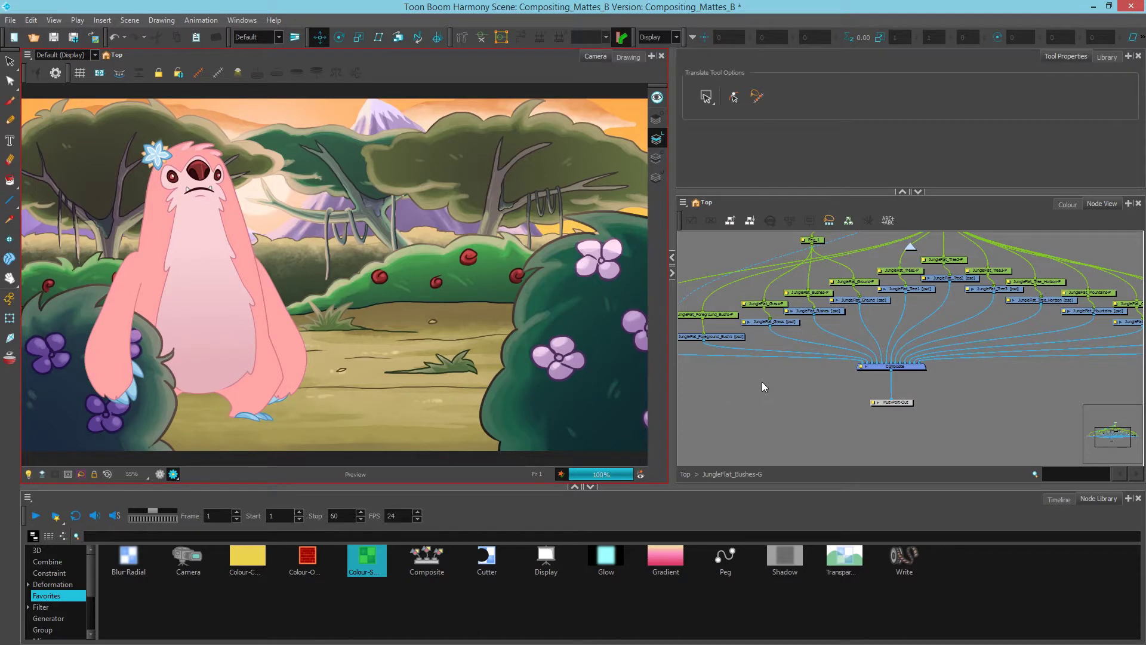
drag(762, 387, 882, 384)
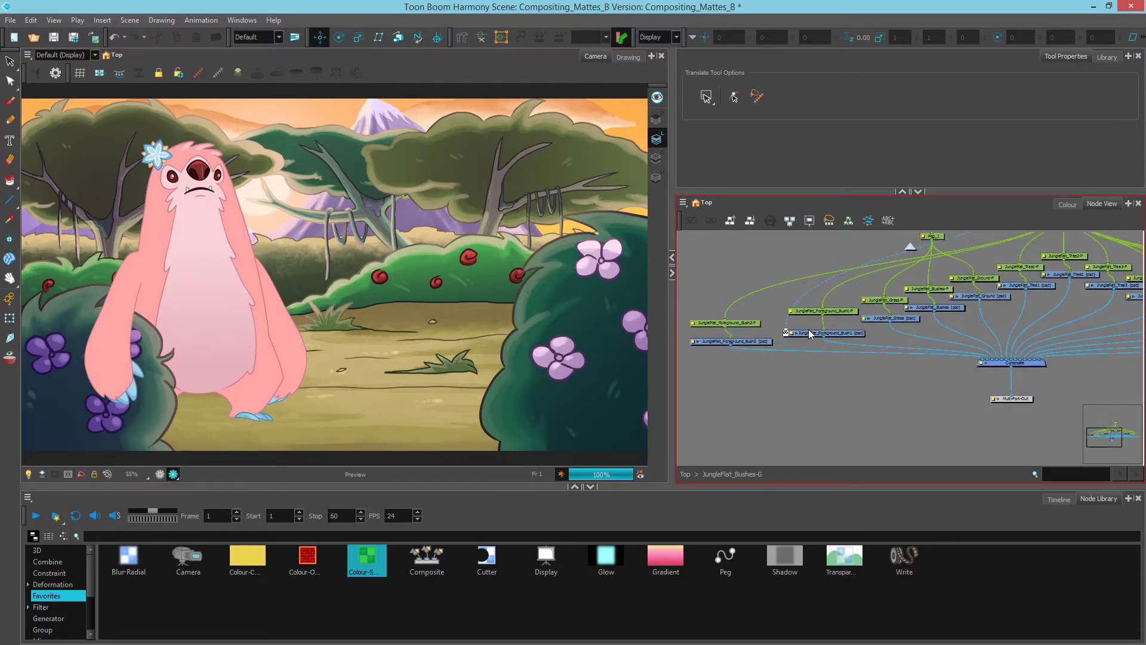
click(749, 340)
key(shift+period)
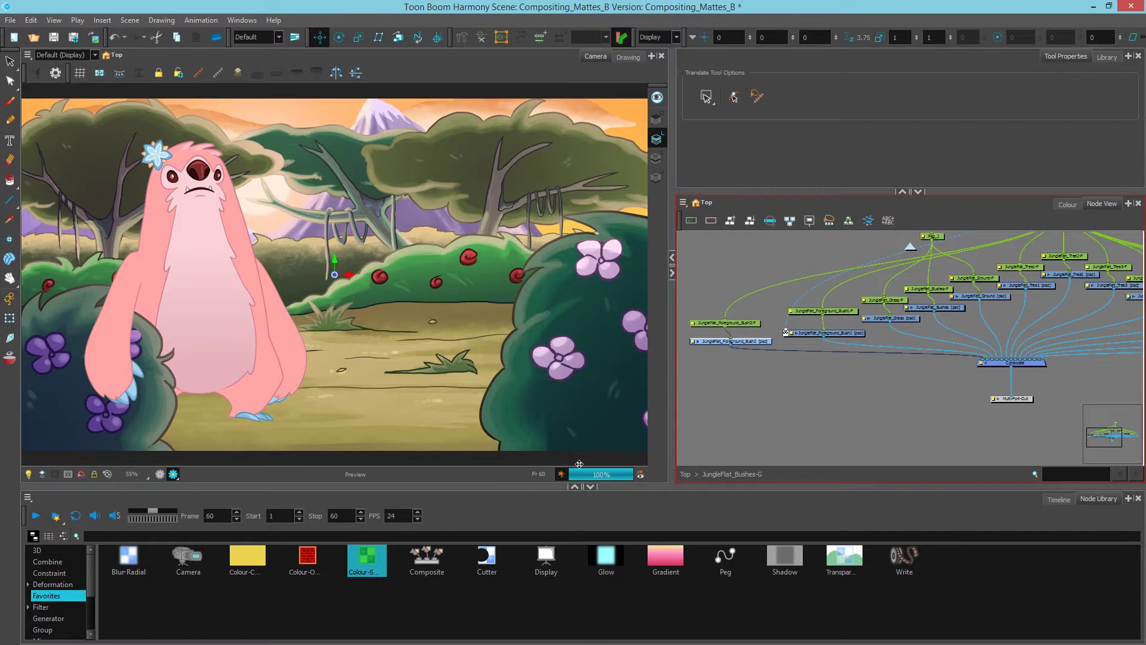
Re-render frame 60 with Foreground_Bush2 and JungleFlat_Grass disabled
click(561, 475)
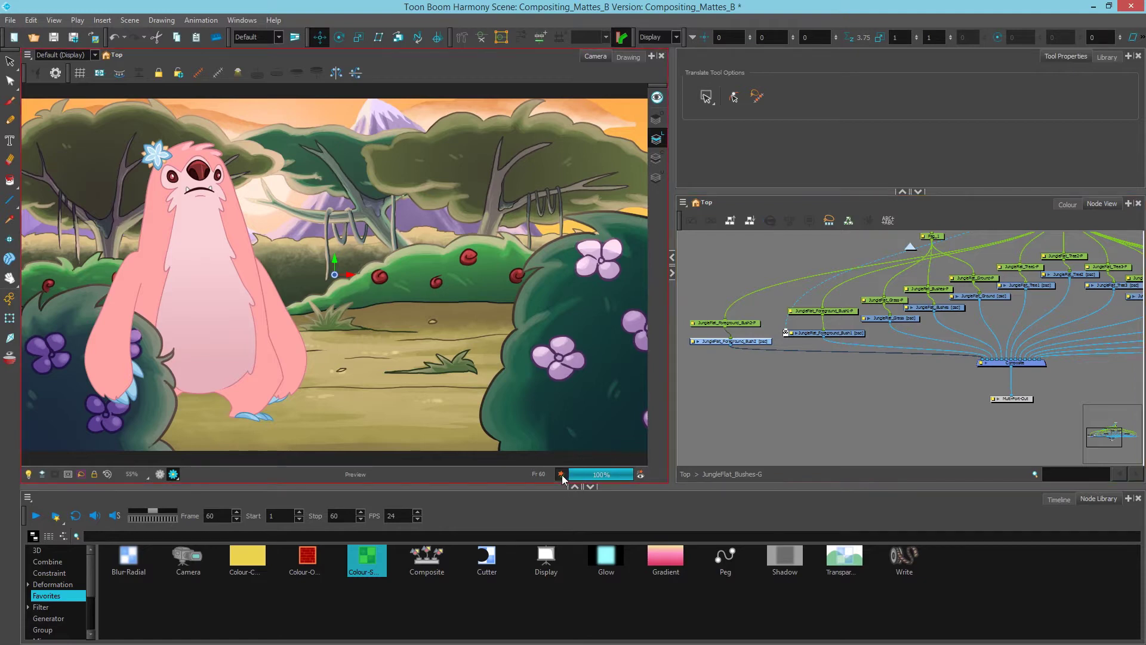
click(756, 343)
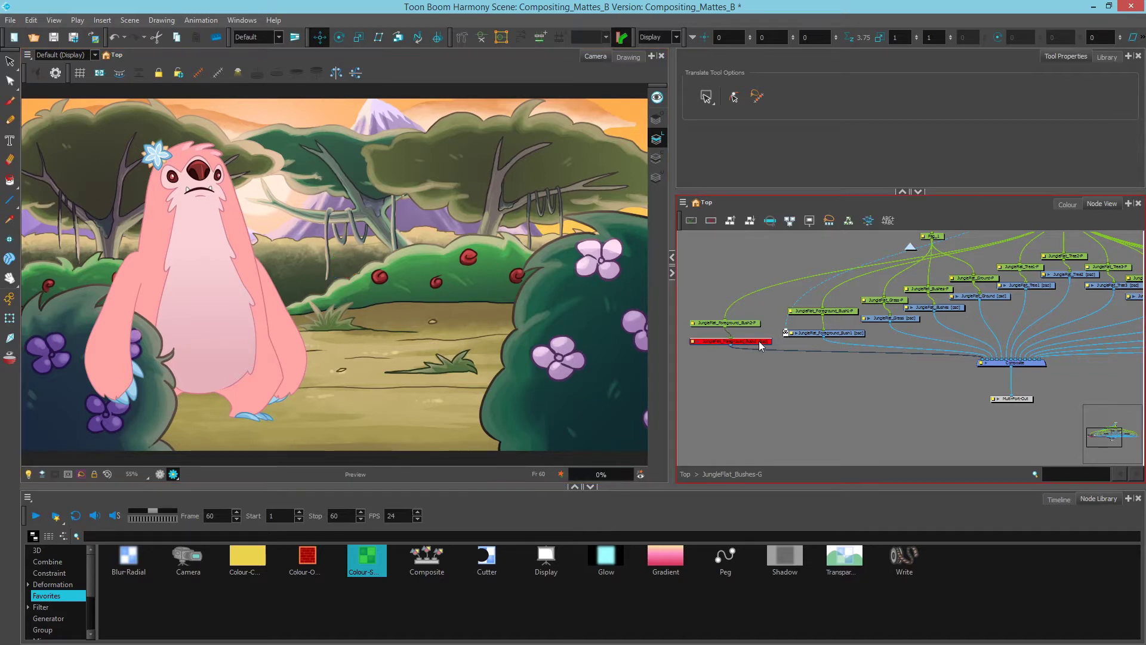
ctrl+click(914, 320)
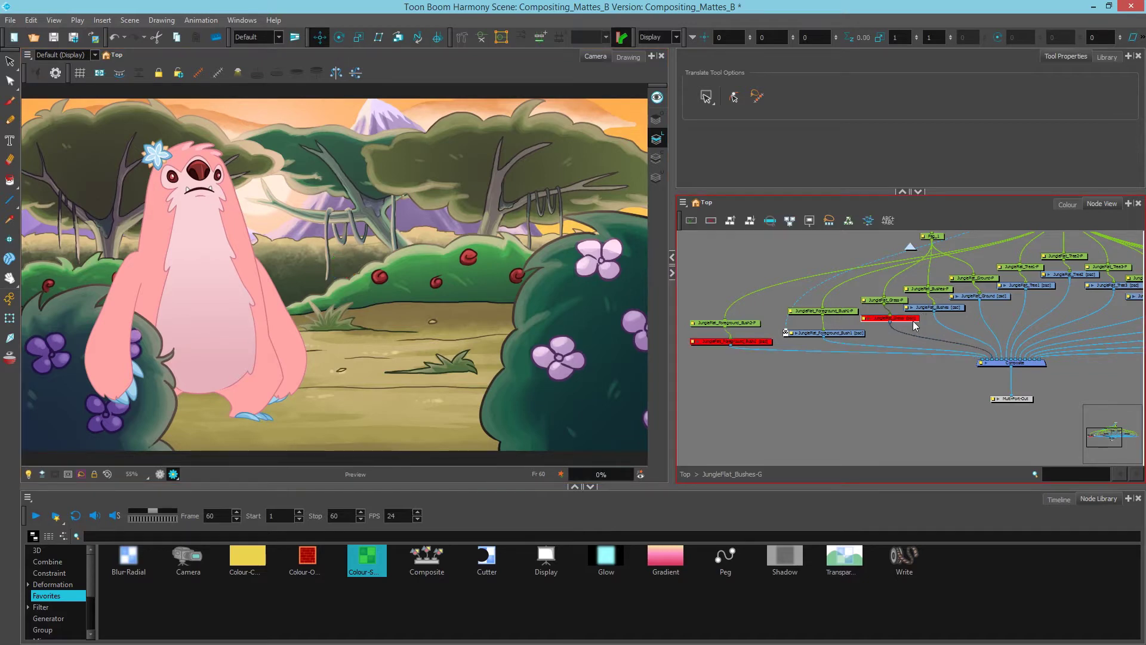
click(641, 475)
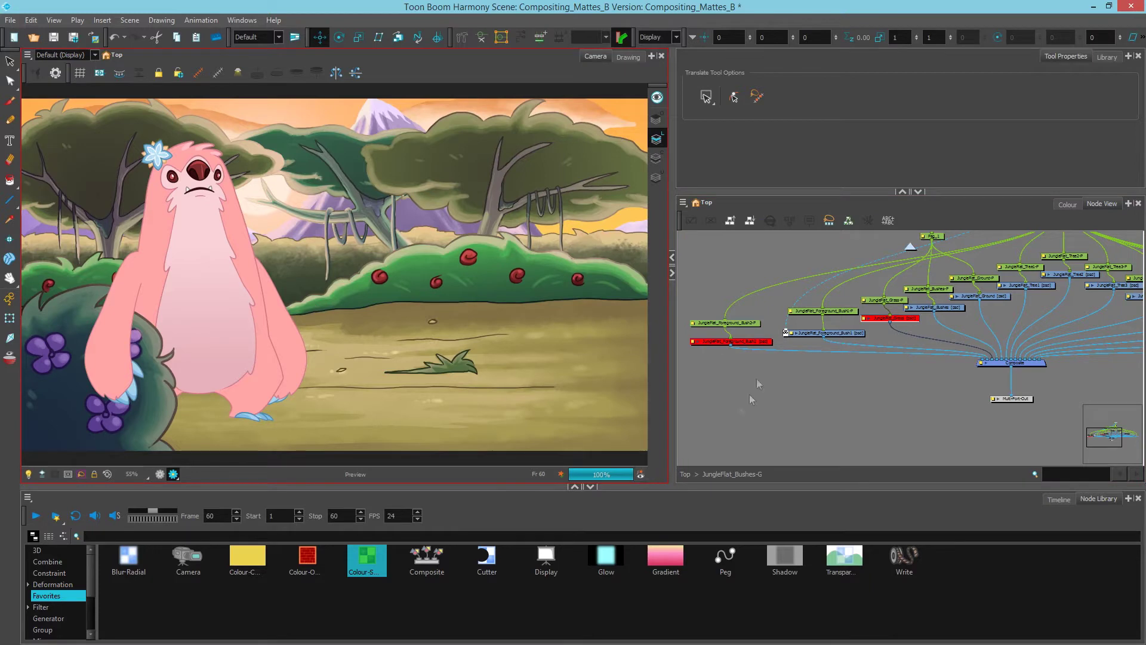
Re-enable Foreground_Bush2 and JungleFlat_Grass and re-render to show the pink-blossomed bush
click(828, 382)
key(ctrl+shift+e)
click(829, 382)
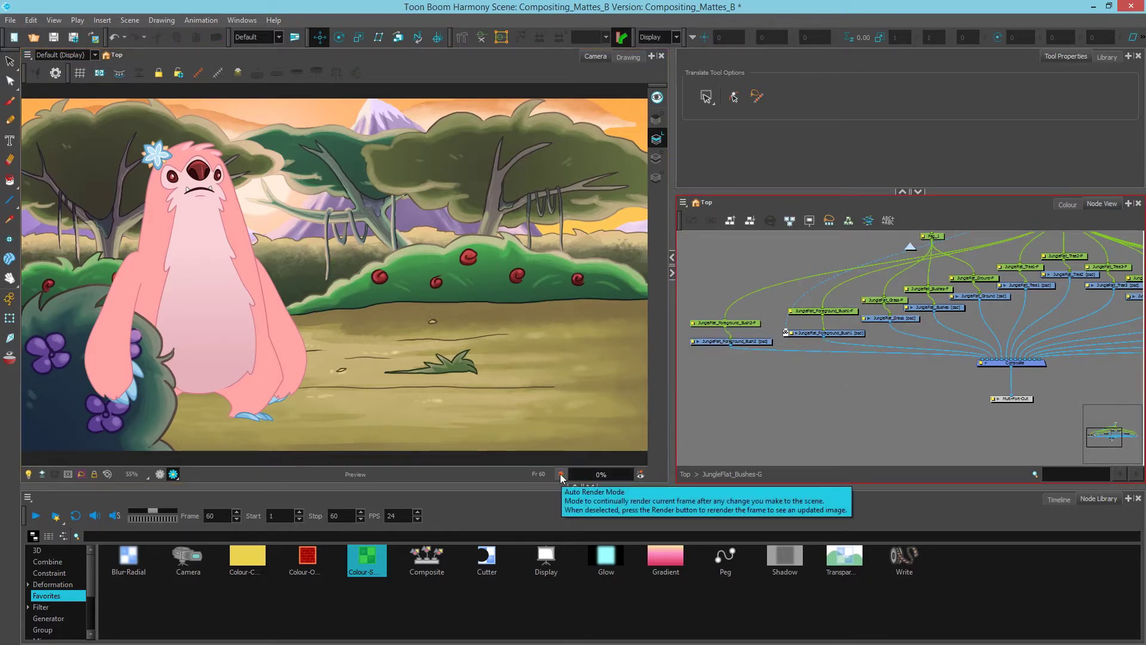
click(560, 474)
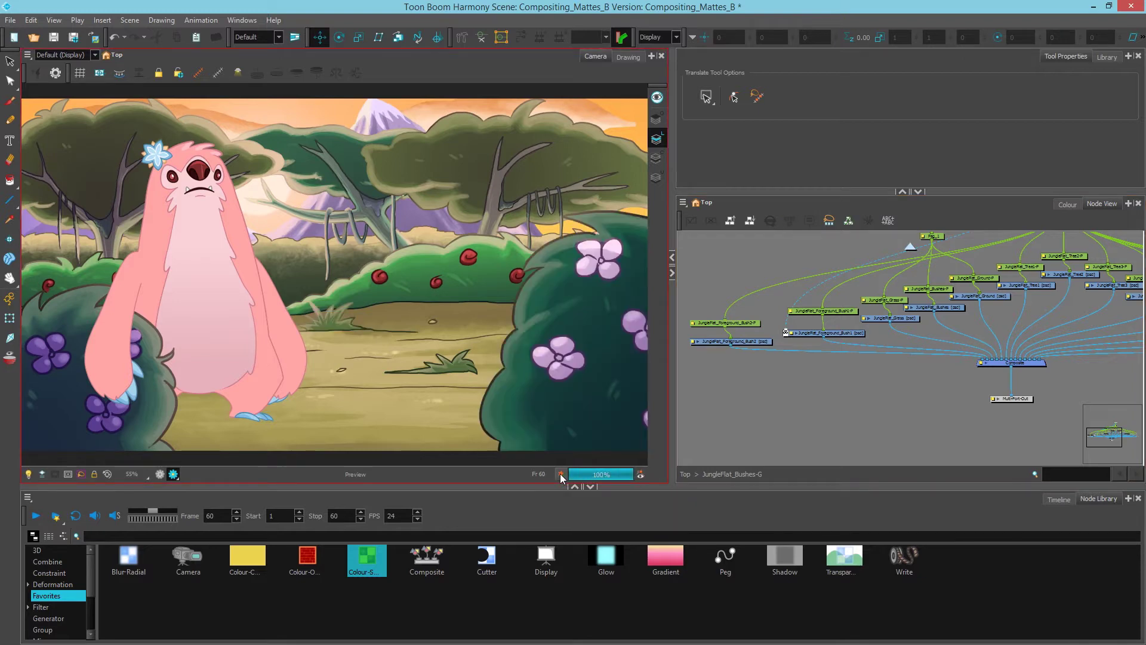
click(173, 474)
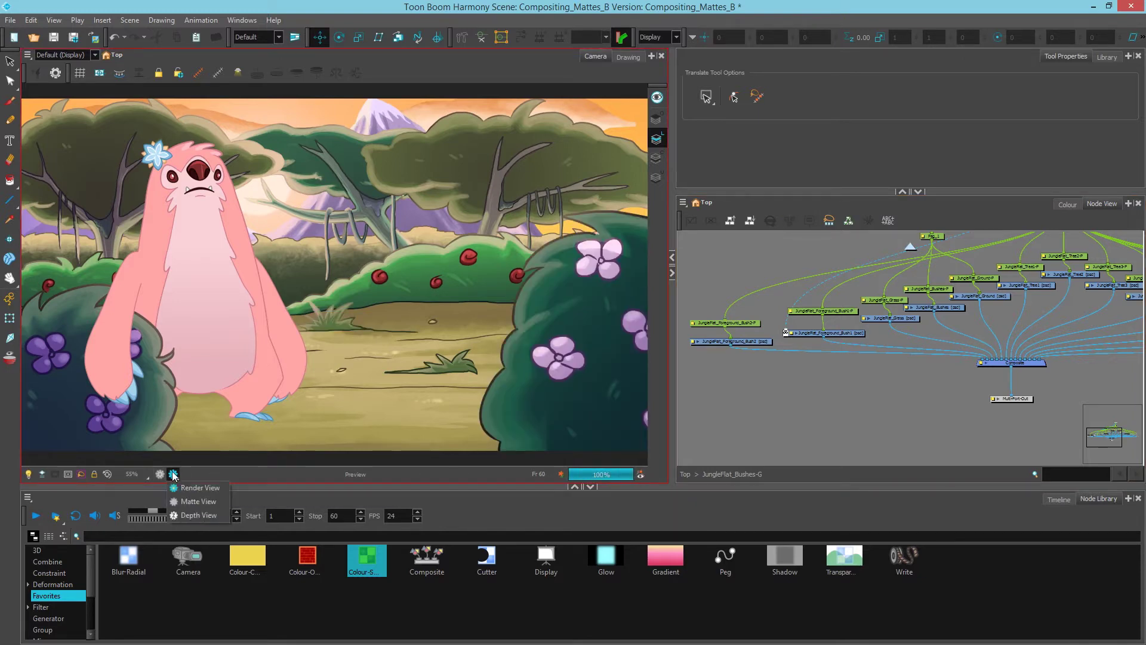
Try Matte View, switch back to OpenGL View, and go up to Top in the Node View
click(190, 502)
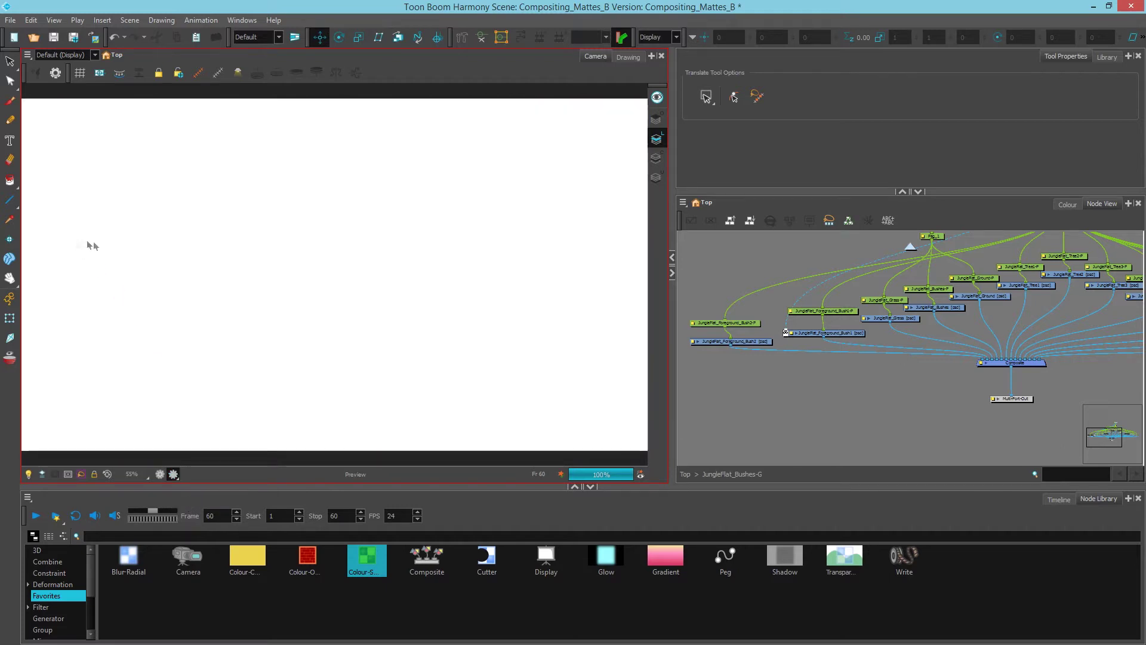
click(160, 474)
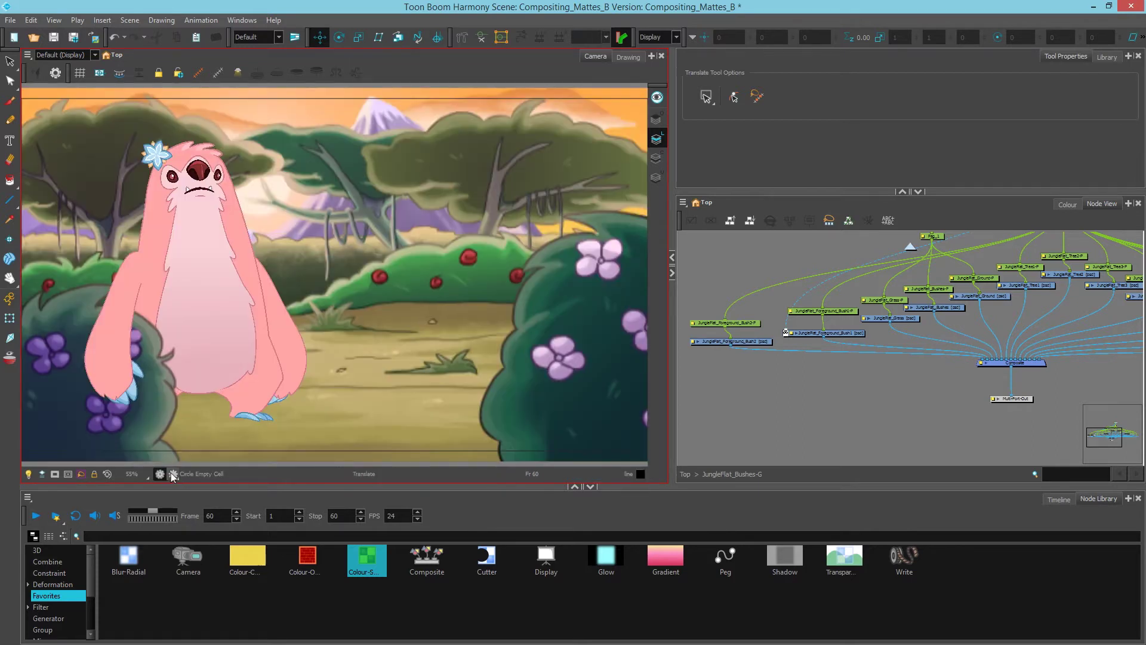
click(173, 476)
click(159, 479)
click(685, 474)
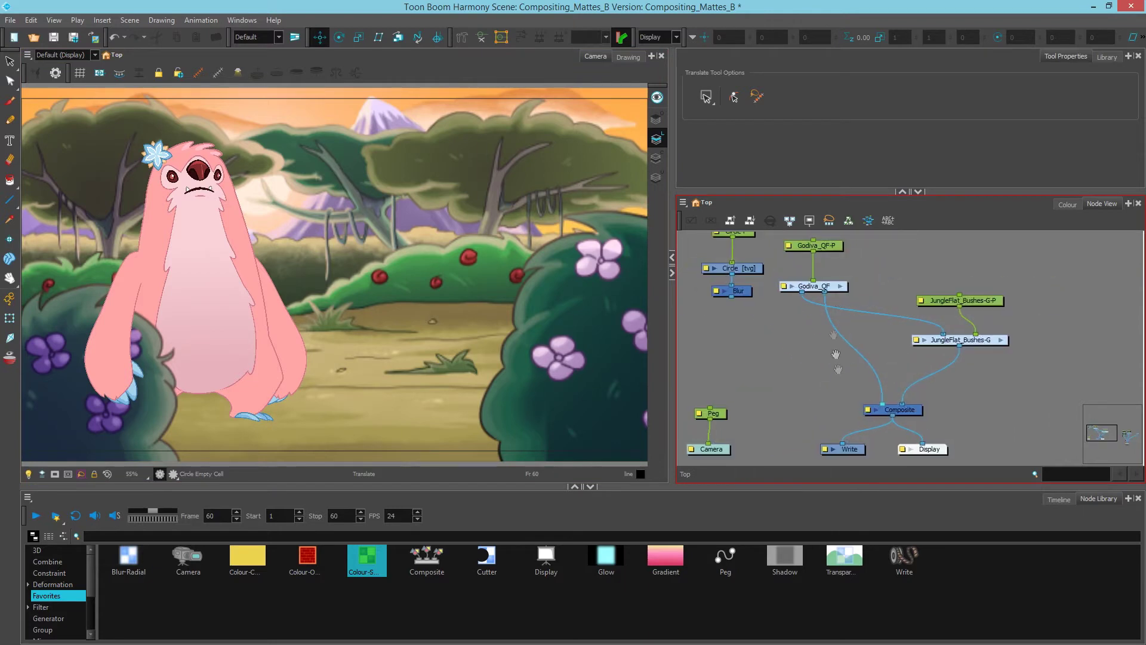
Wire Godiva_QF's output straight into the Display node and preview it in Render View
drag(825, 292, 834, 412)
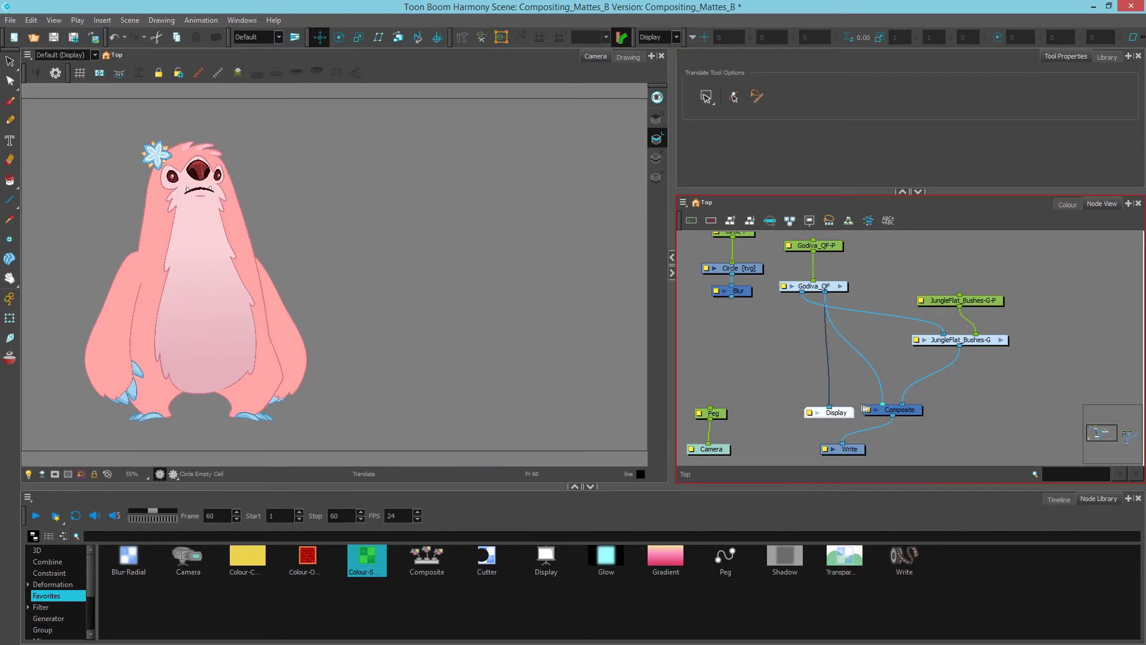
click(174, 475)
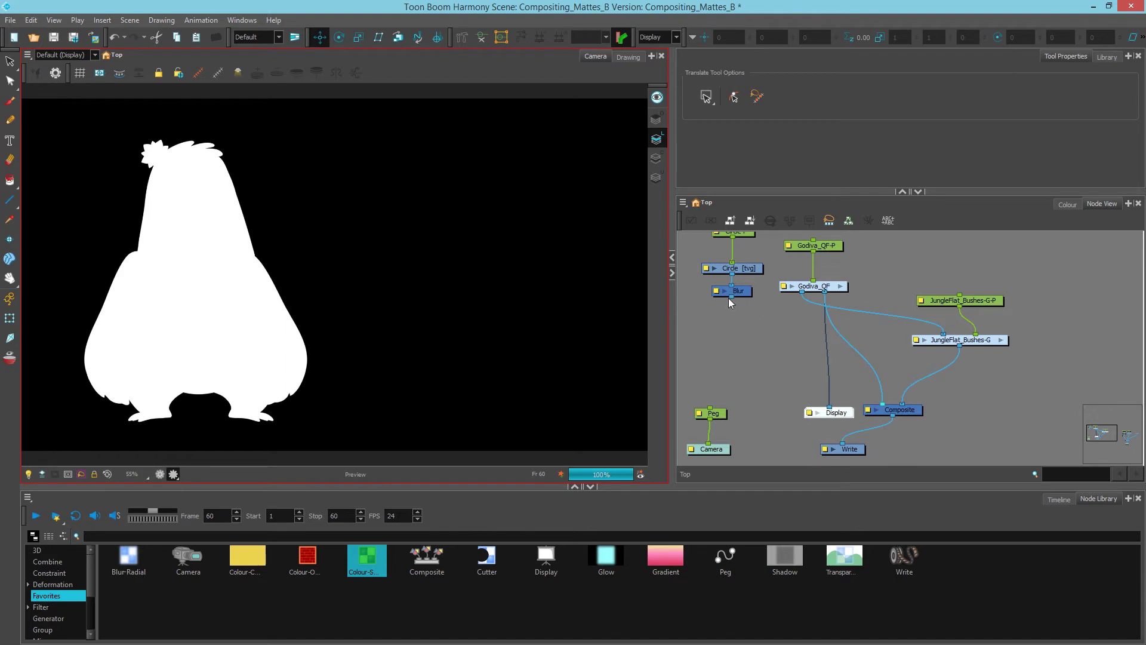
click(160, 474)
Connect the Blur output to the Display and go to frame 1 where the Circle appears
click(192, 488)
drag(732, 296, 834, 416)
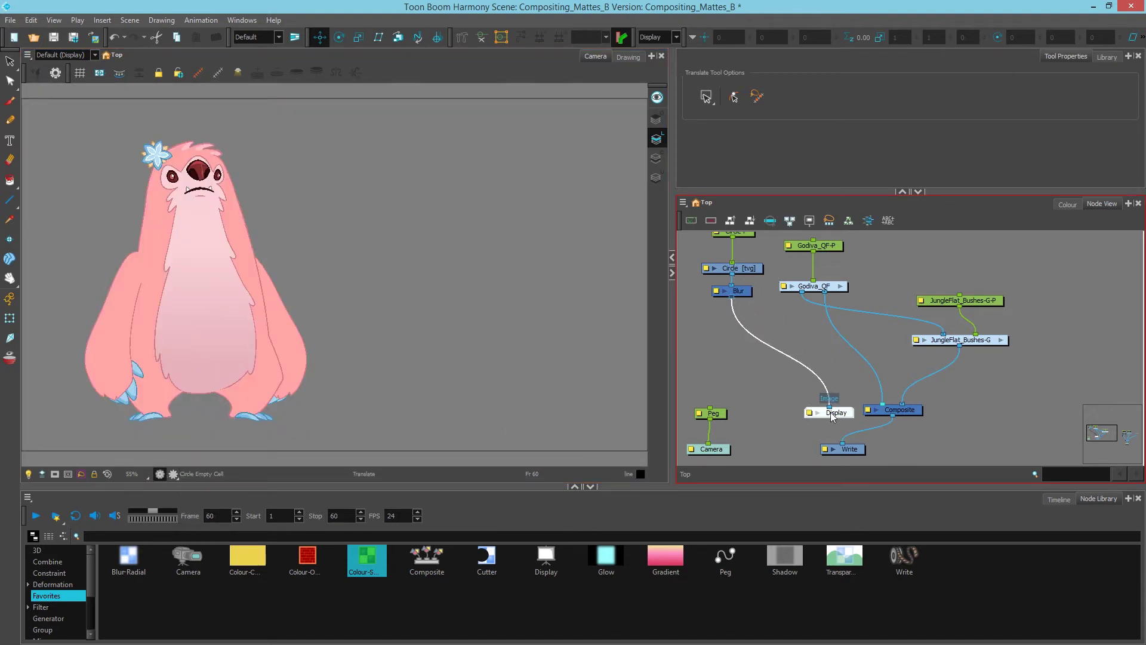
click(739, 271)
click(1059, 499)
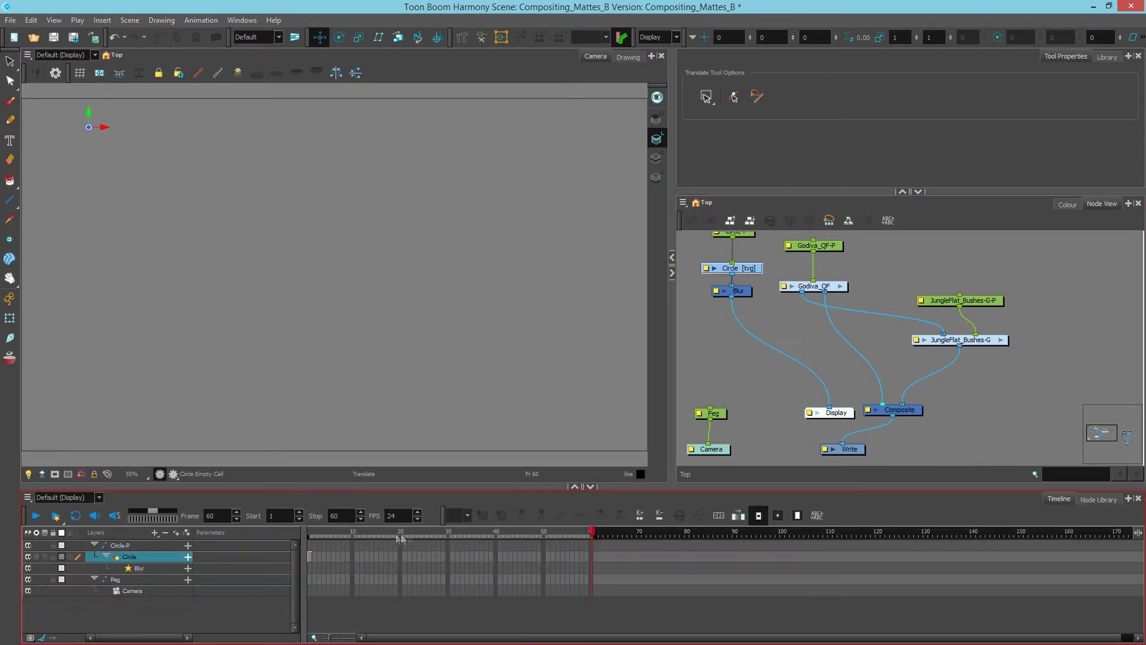
click(309, 531)
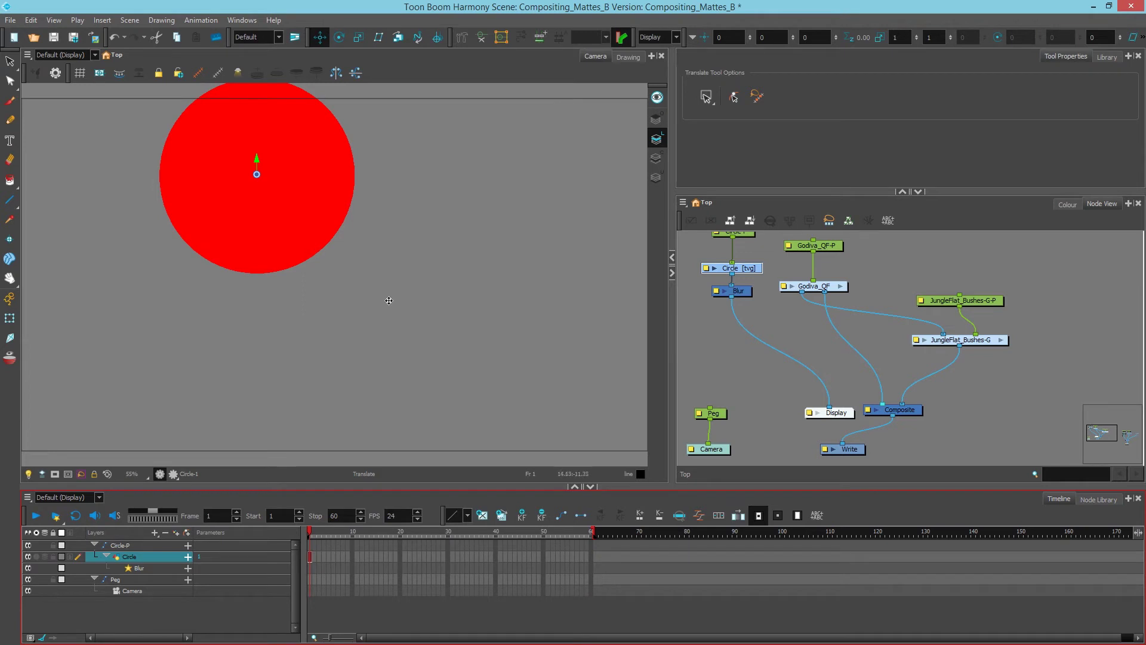
Preview the blurred Circle in Render View, then as a matte in Matte View
click(174, 474)
click(200, 488)
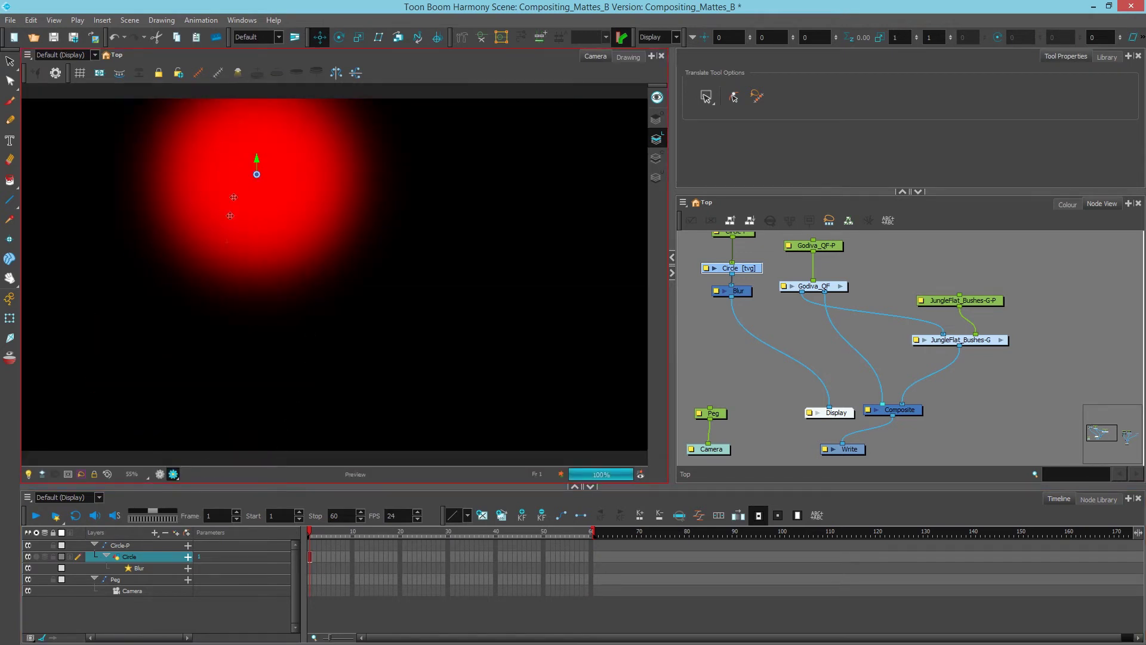
click(174, 475)
click(203, 499)
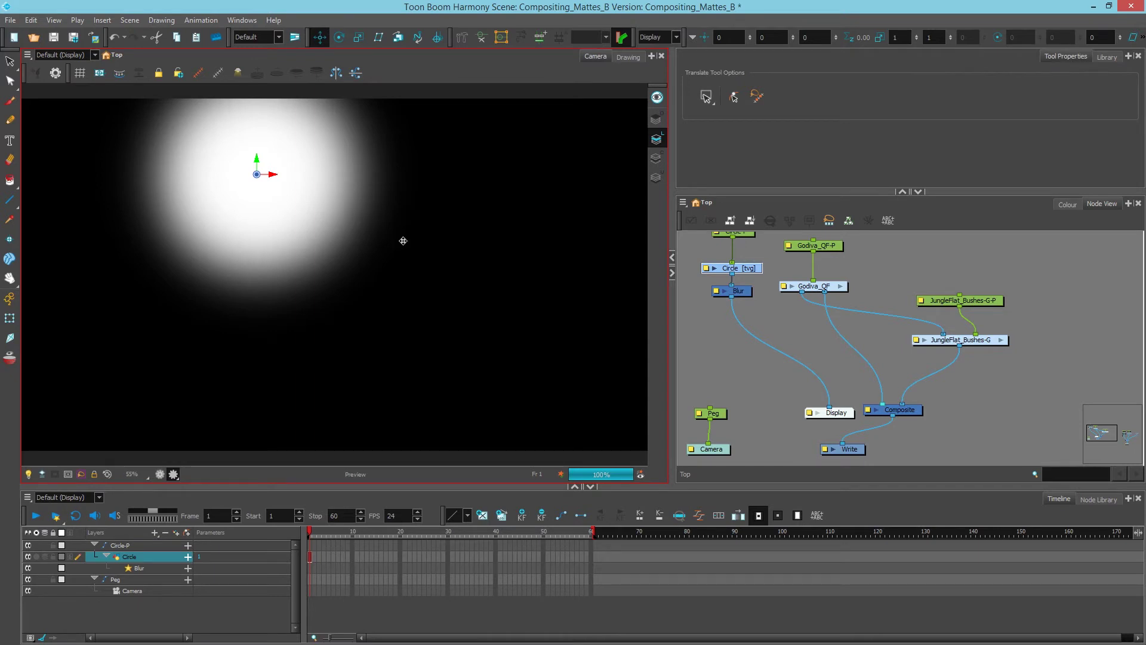
click(174, 474)
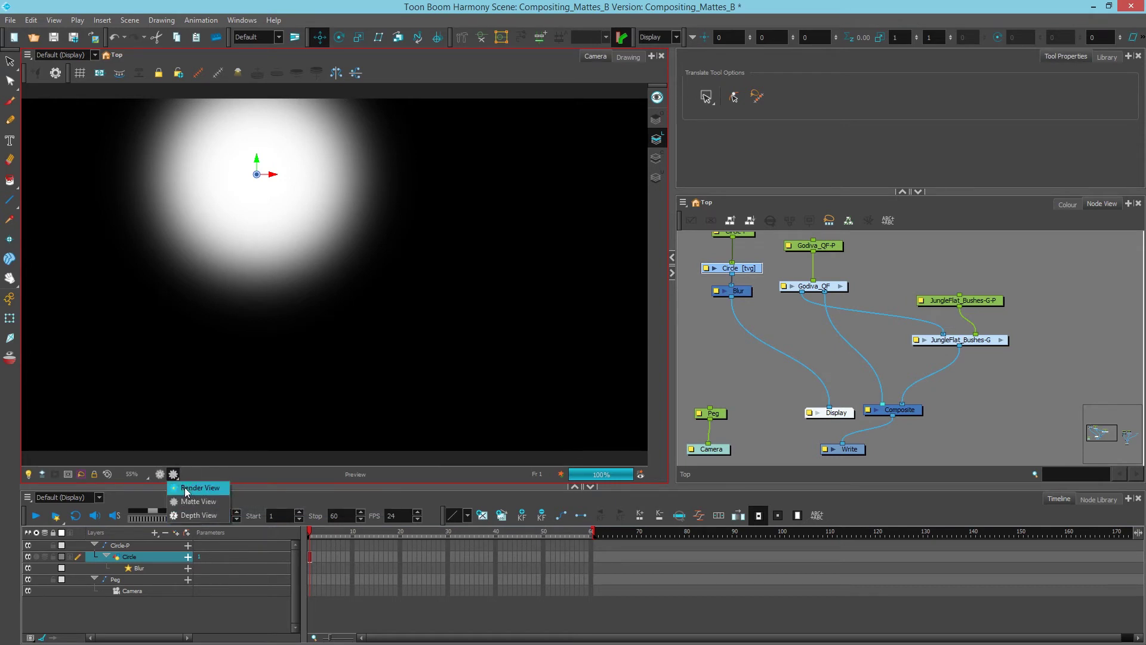
Return to OpenGL View, feed the Display from JungleFlat_Bushes-G, and add a Top view tab
click(159, 474)
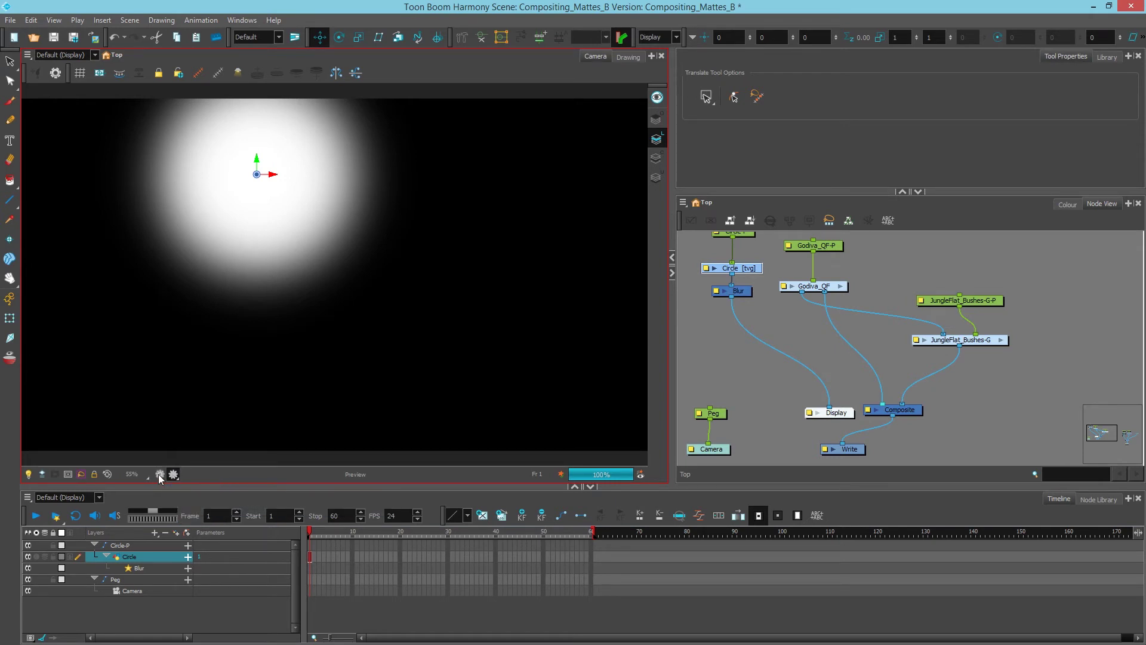
drag(839, 413, 1007, 421)
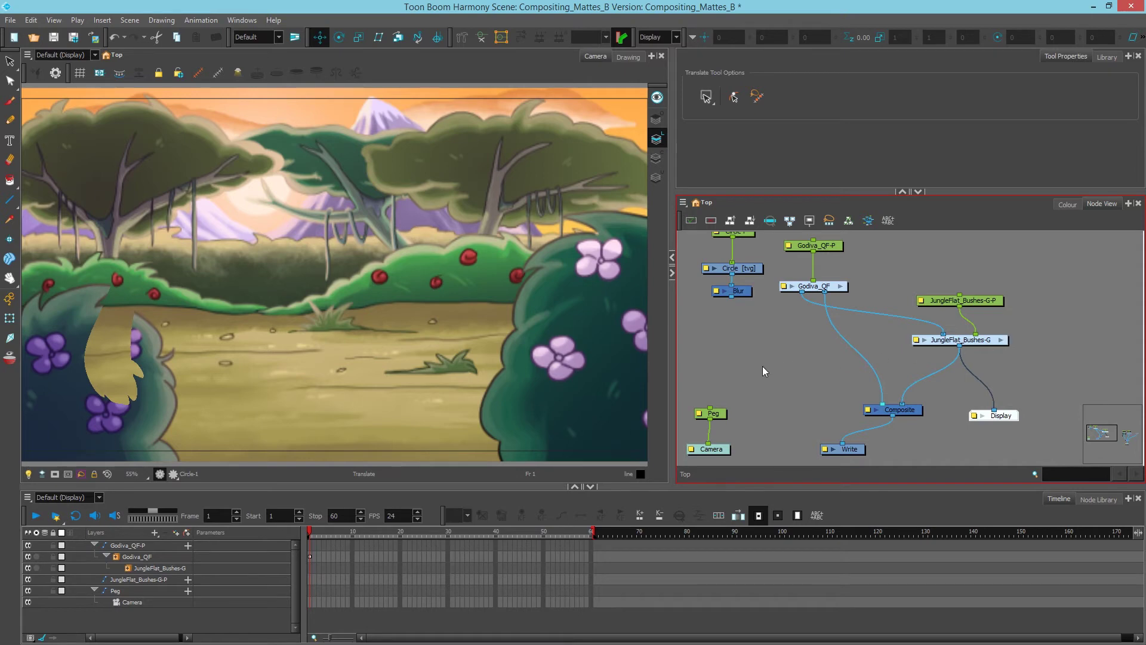
click(1129, 204)
click(1074, 529)
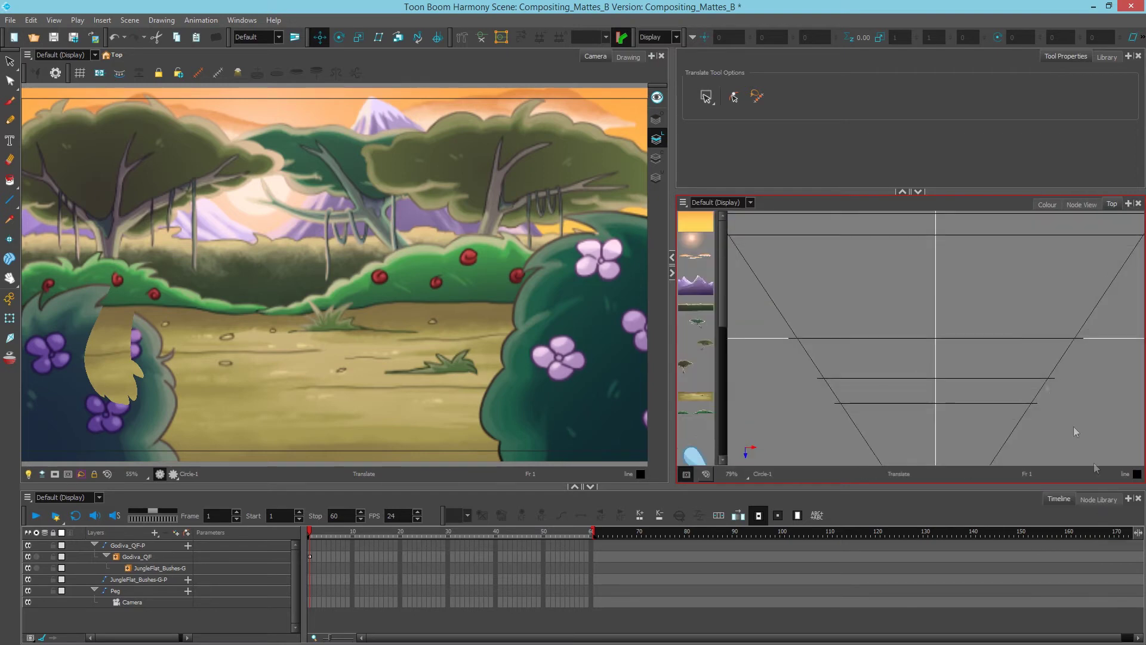
scroll(949, 326, down, 6)
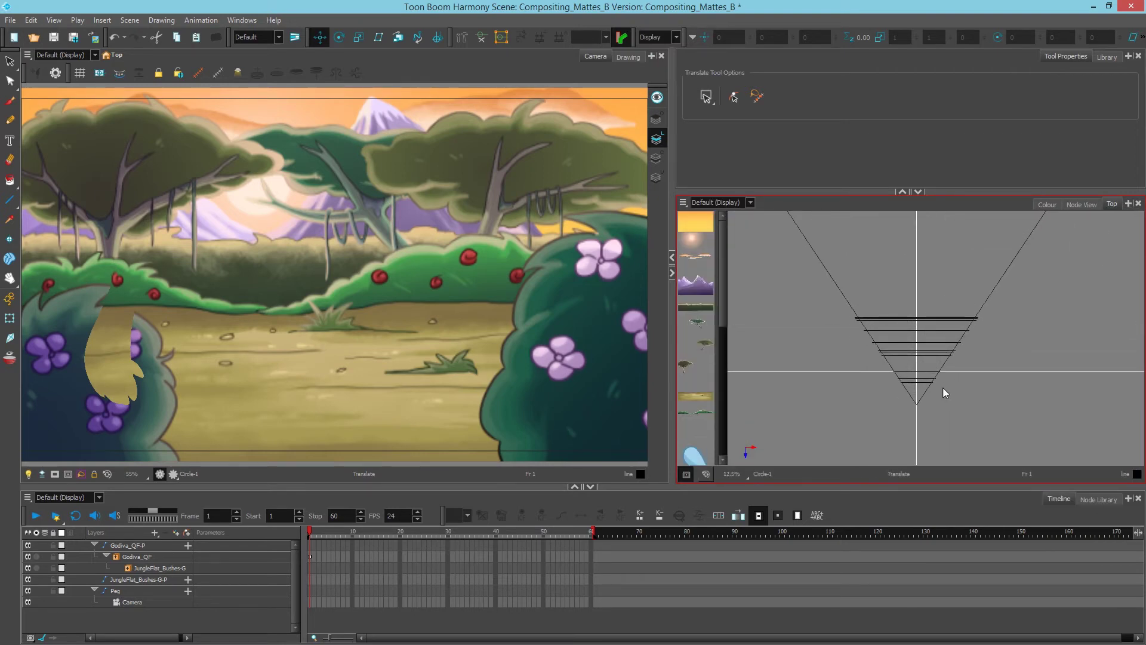
click(1080, 205)
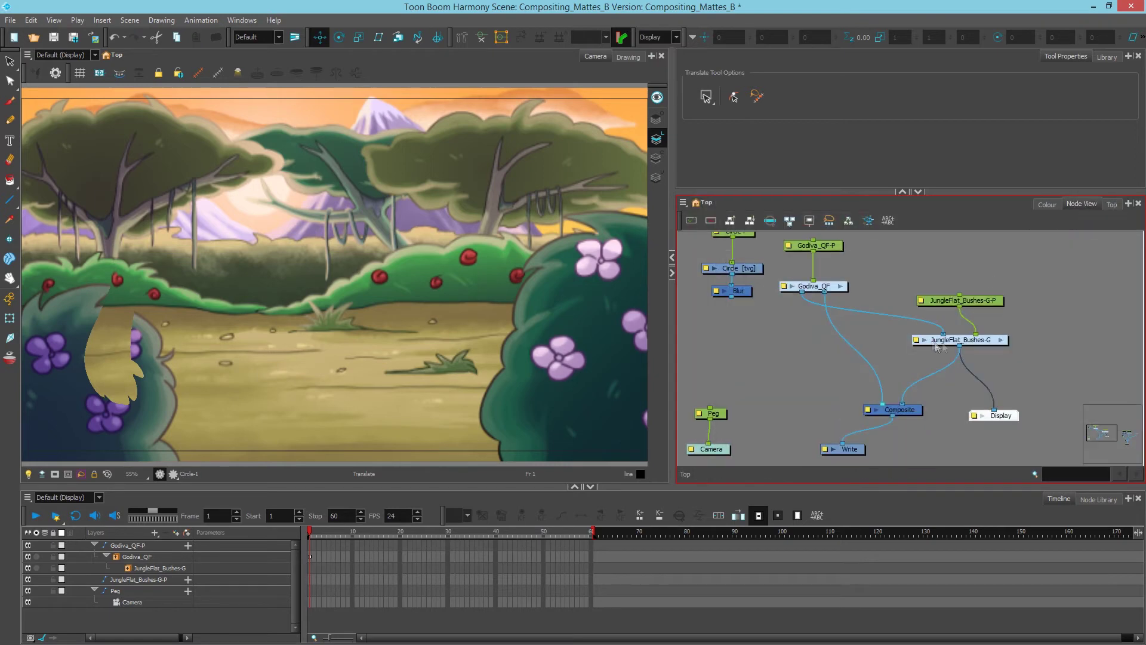
Briefly preview the scene in Render View, then return to the OpenGL view
click(173, 473)
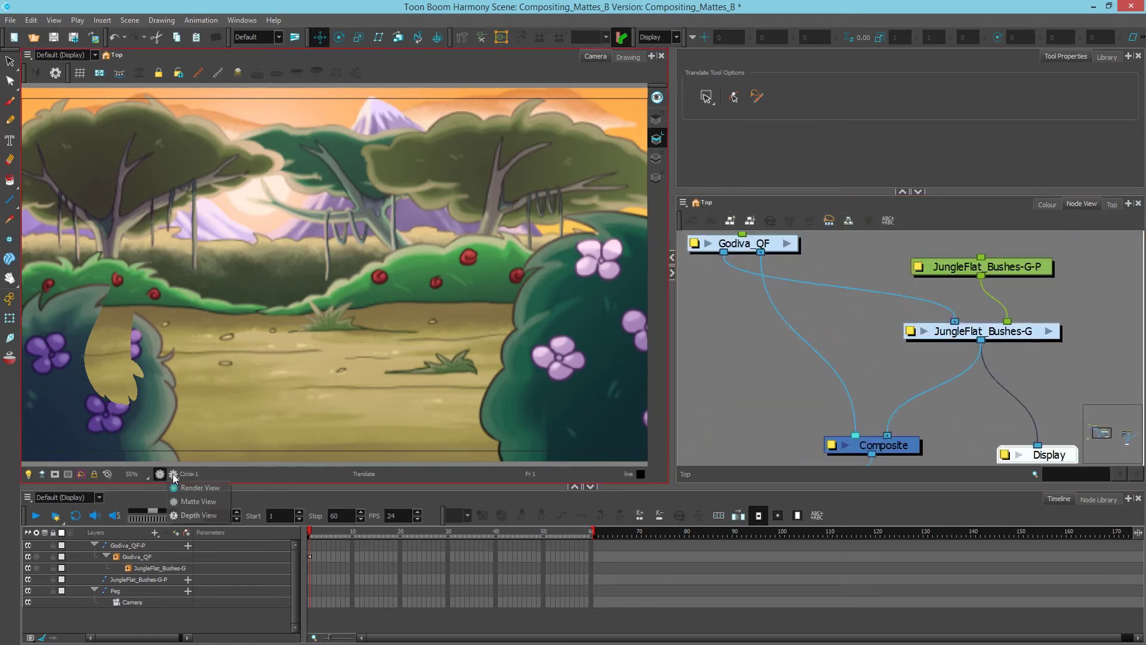
click(206, 516)
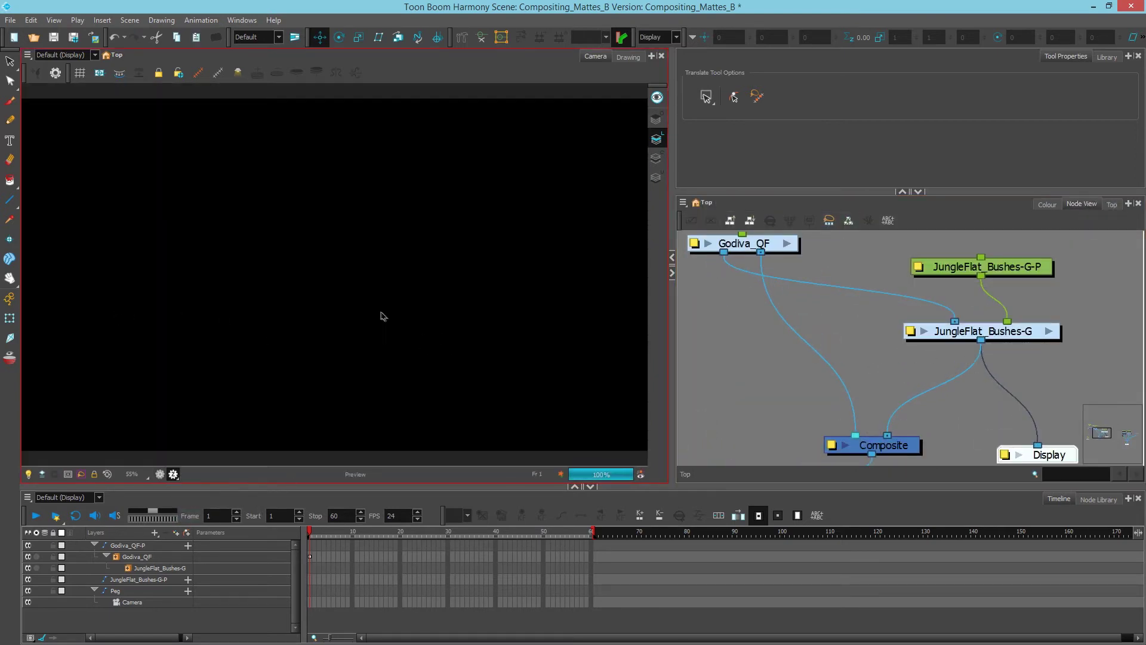
click(160, 474)
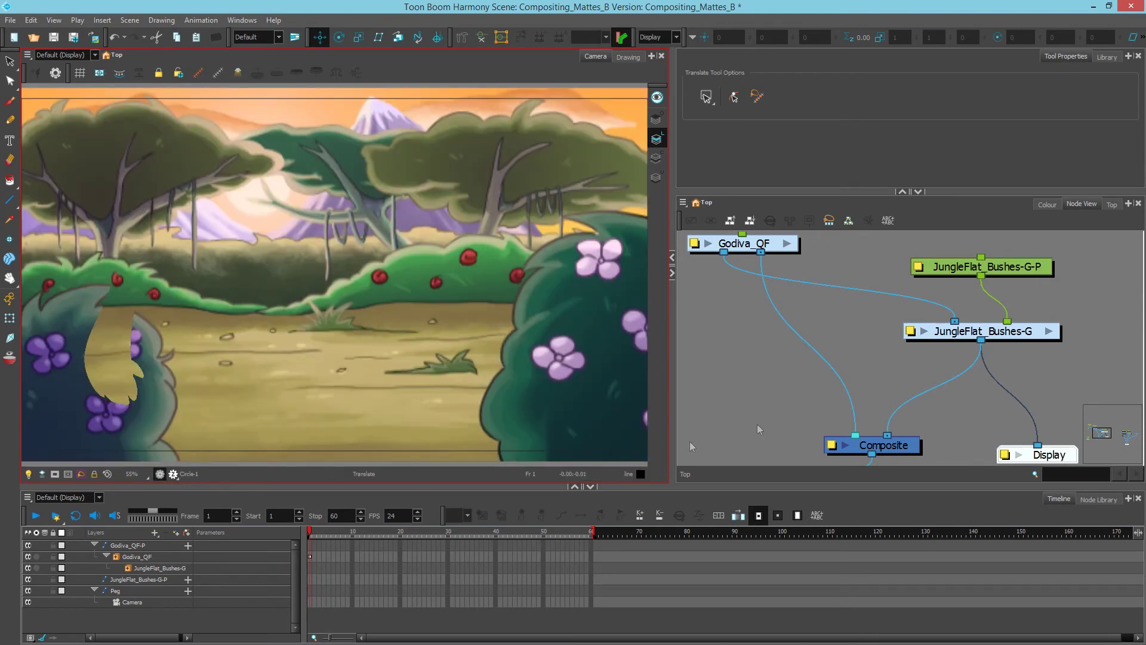
Set the Input Ordering of the Composite inside JungleFlat_Bushes-G to 3D, then return to Top
click(1049, 331)
scroll(1006, 370, up, 3)
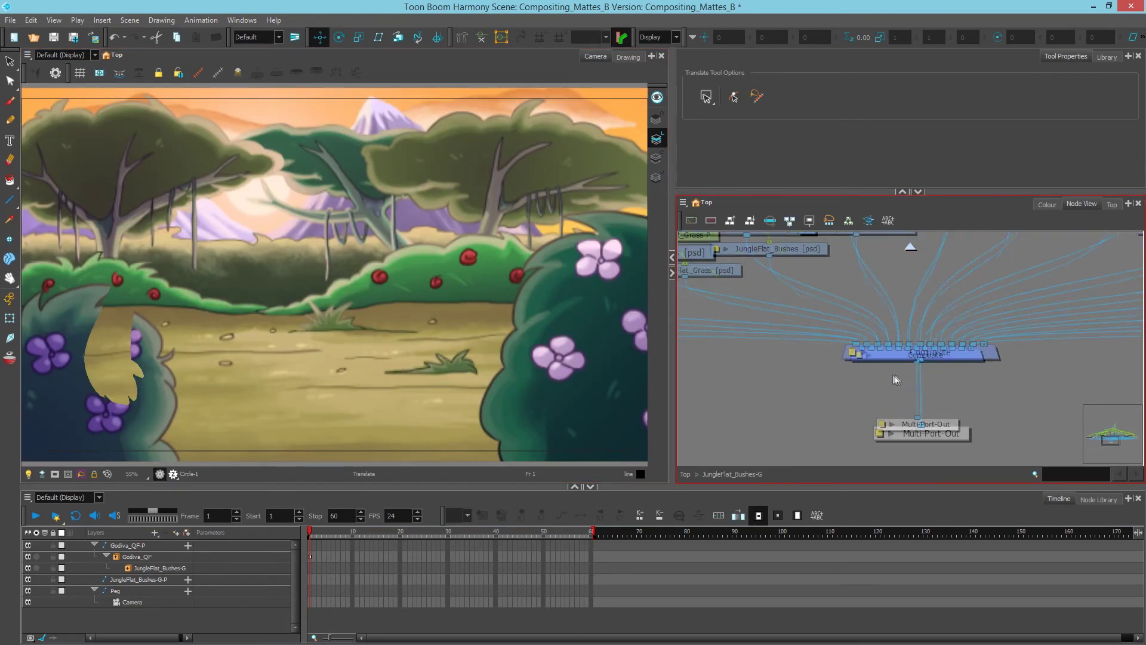
click(852, 353)
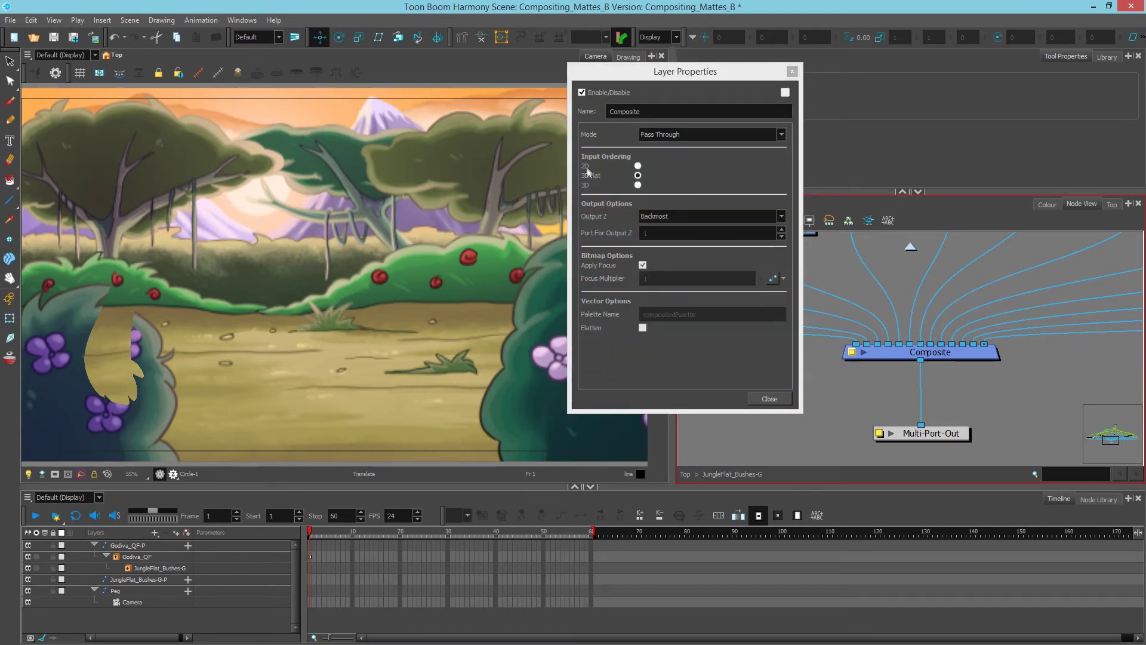
click(638, 185)
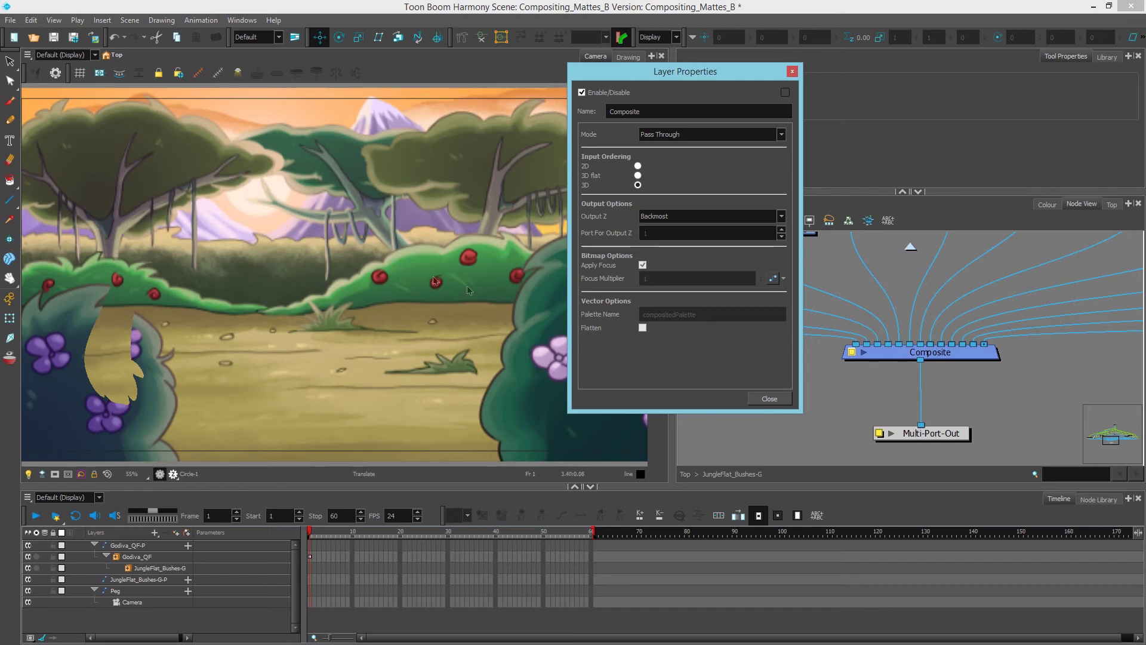
click(769, 399)
click(685, 474)
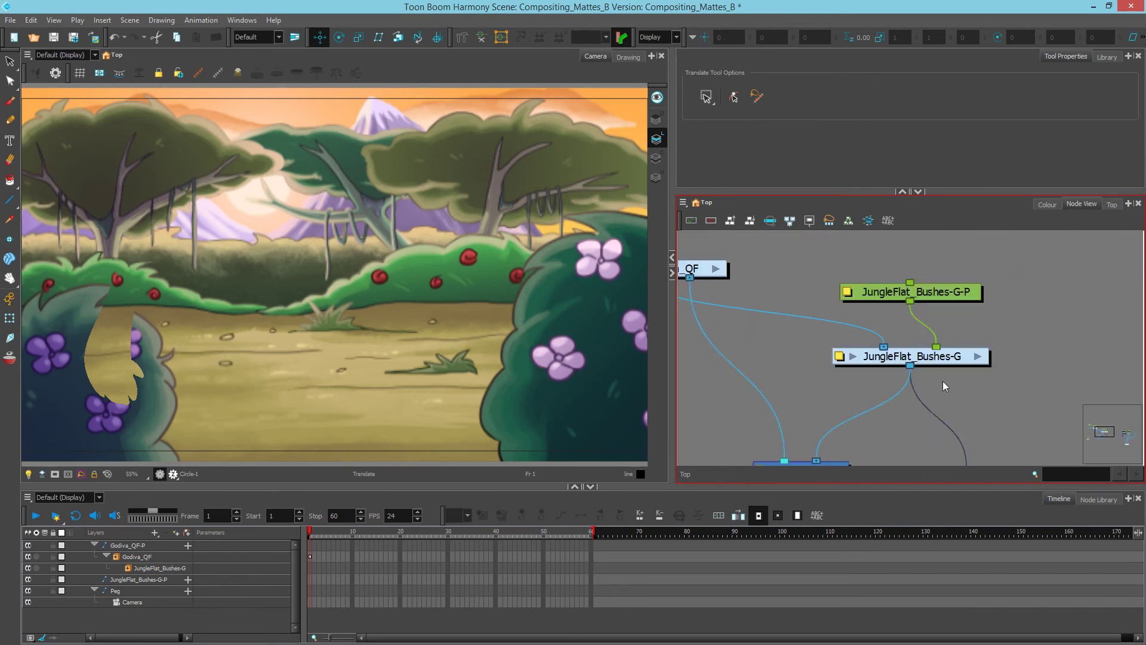
click(173, 474)
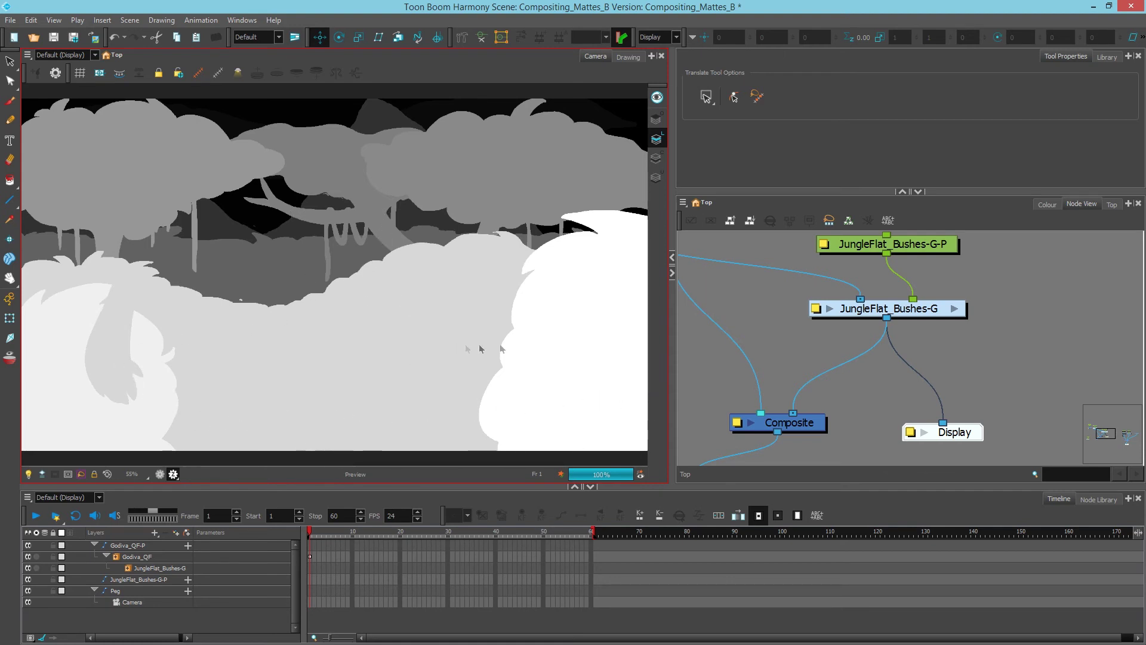
Inside JungleFlat_Bushes-G, select JungleFlat_Sun and JungleFlat_Sky and refresh the render preview
click(957, 311)
scroll(974, 395, up, 3)
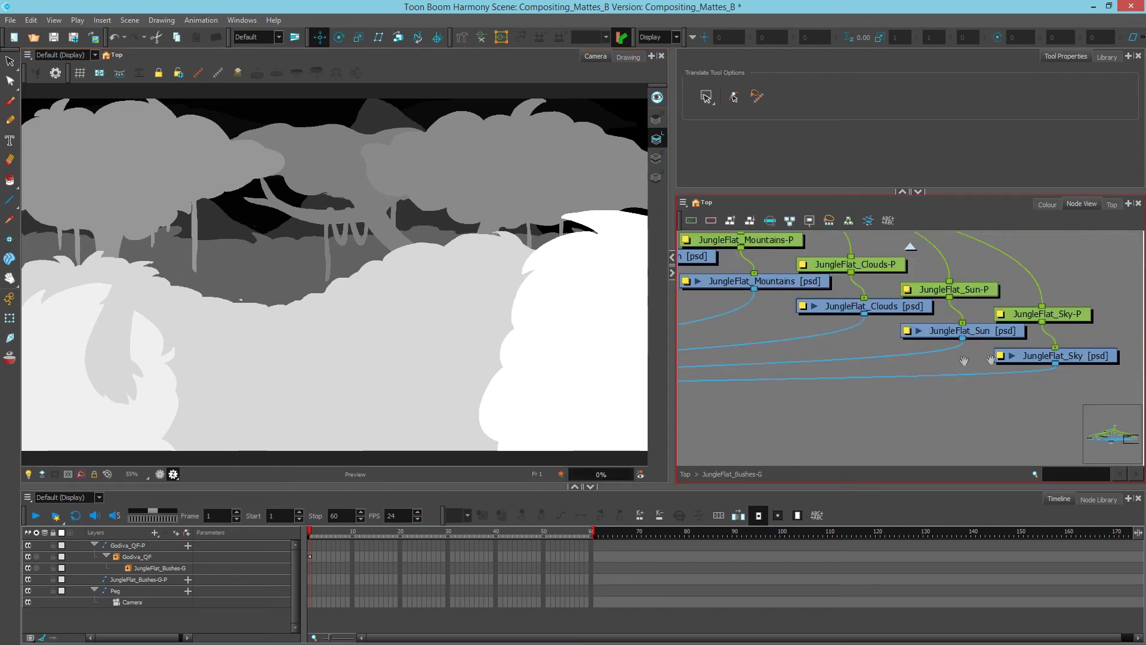
drag(974, 394, 811, 333)
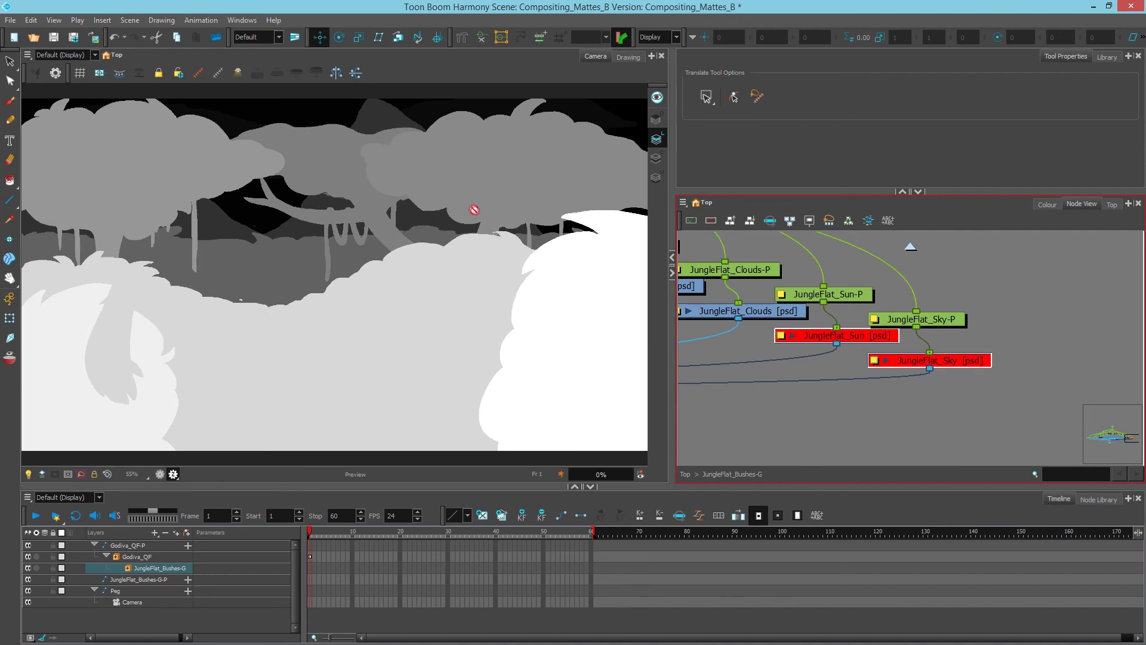
click(565, 474)
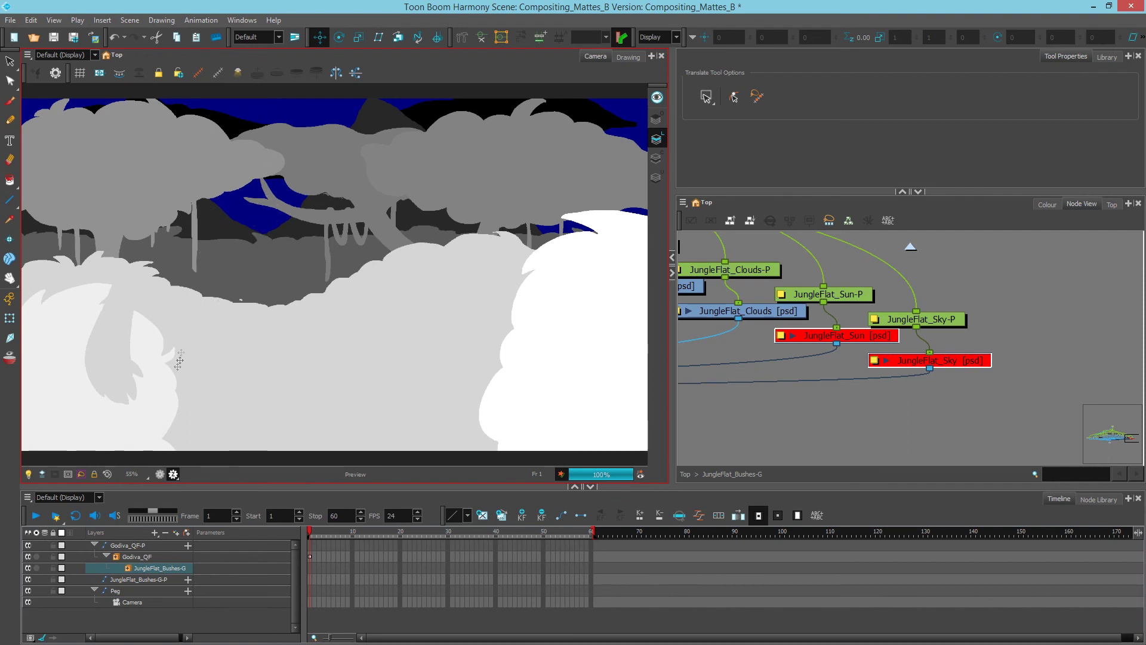
click(173, 475)
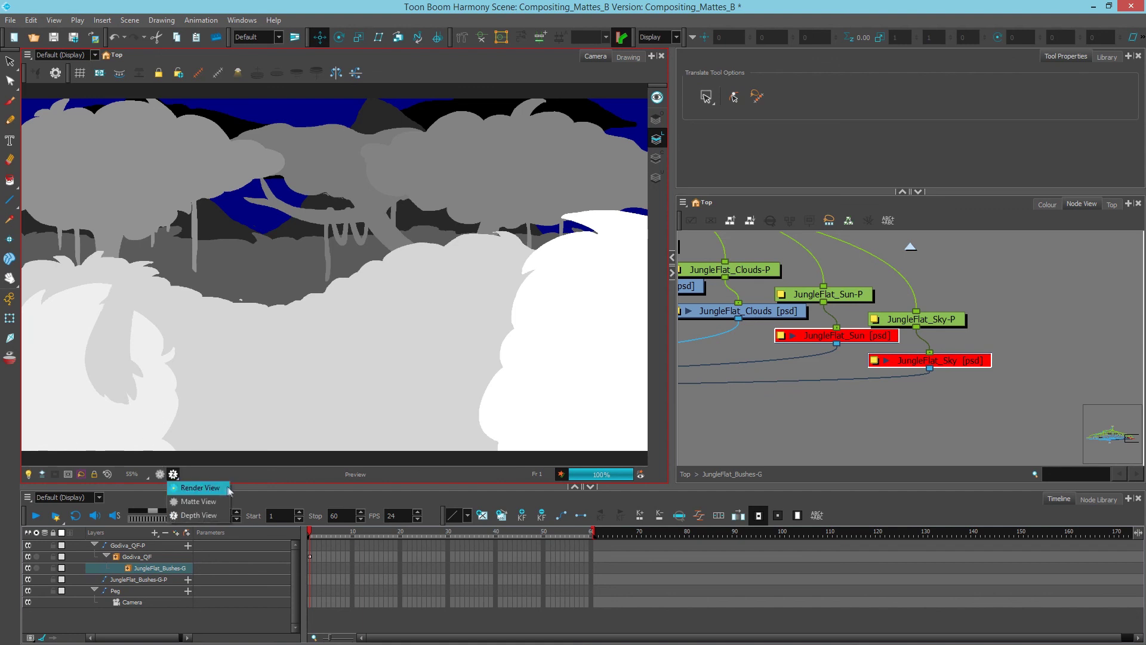